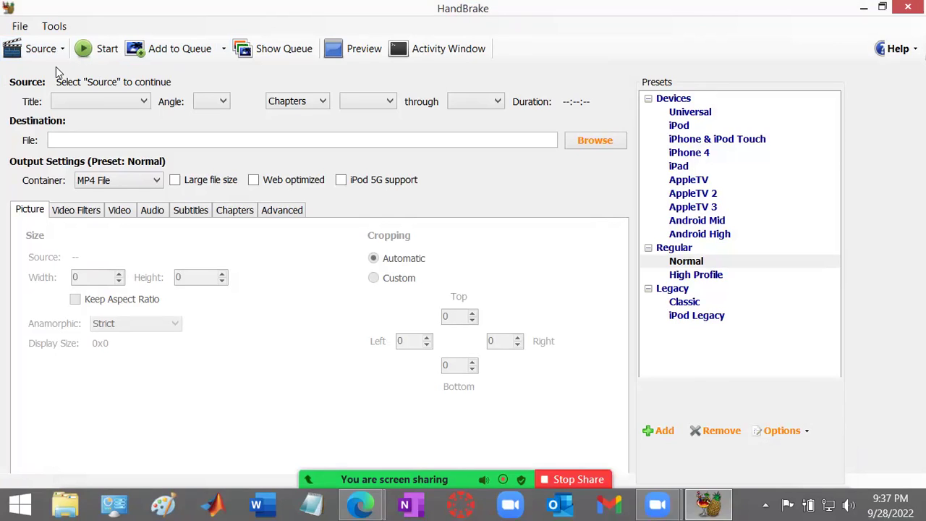
left_click(39, 55)
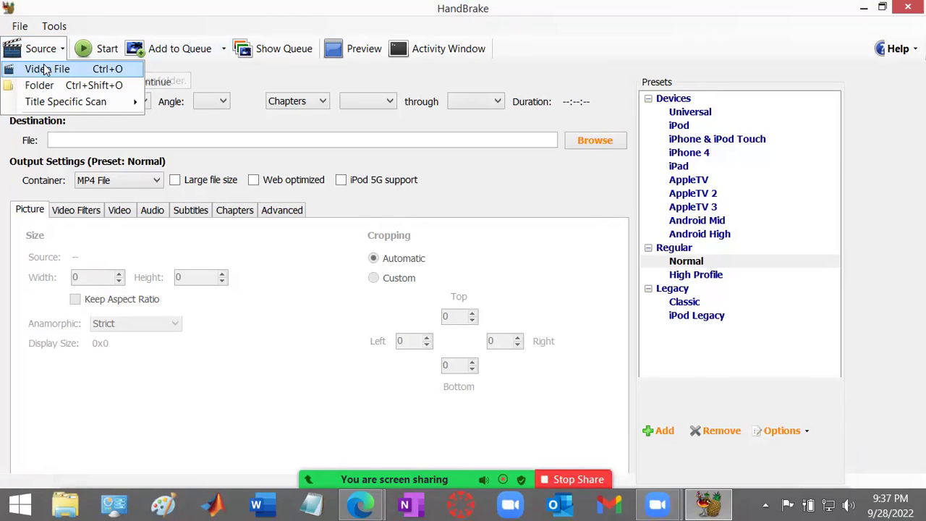
left_click(43, 68)
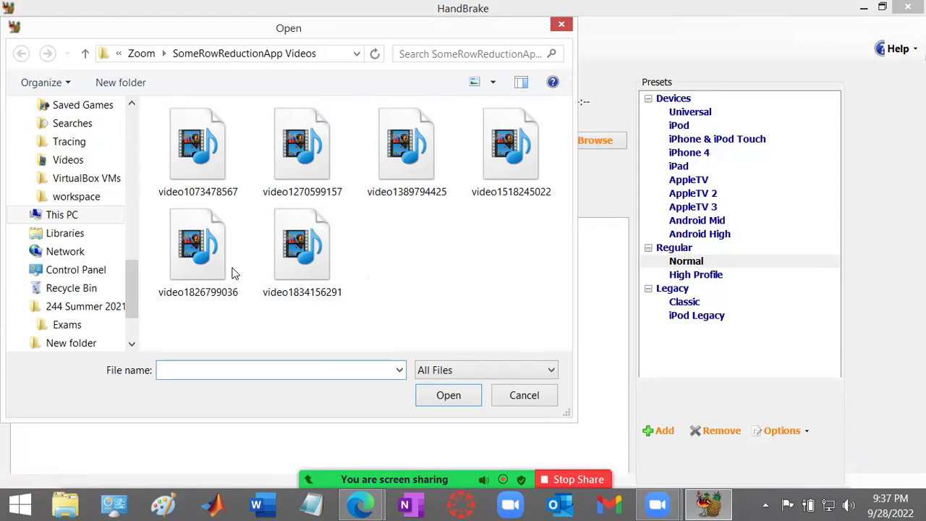
right_click(412, 258)
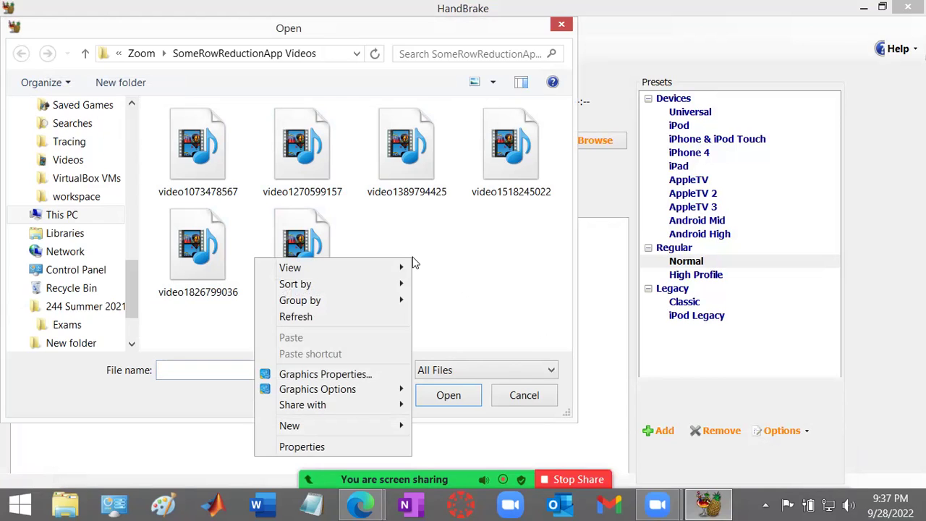
left_click(442, 236)
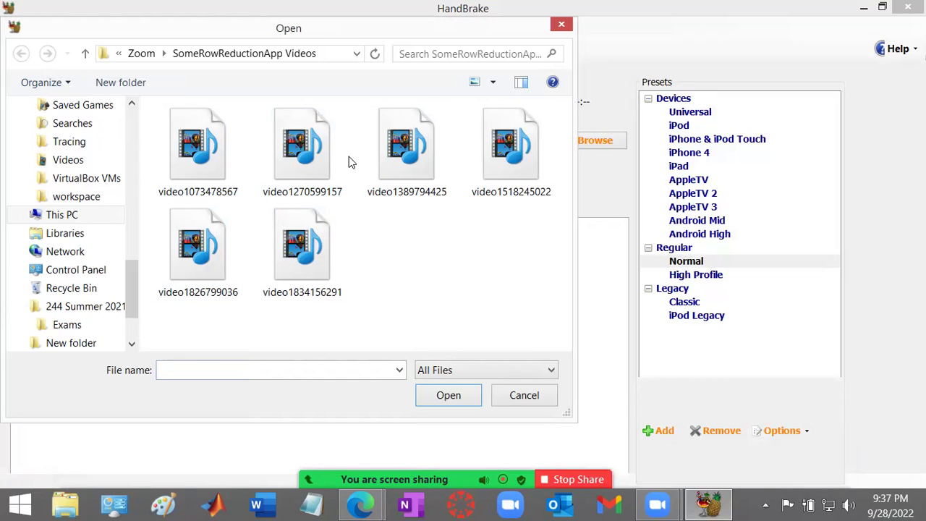
double_click(288, 246)
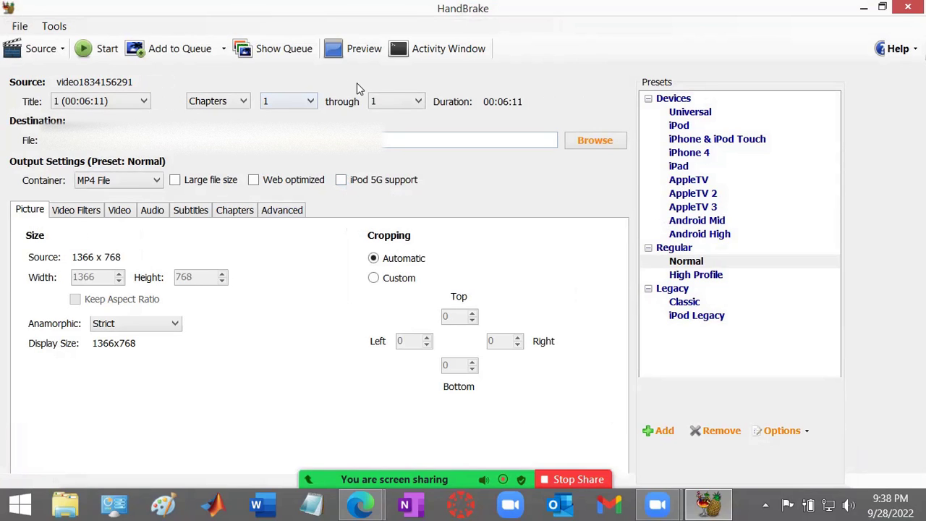
Step: Encode and watch a 10-second preview of the uncropped video, then close the player
left_click(356, 56)
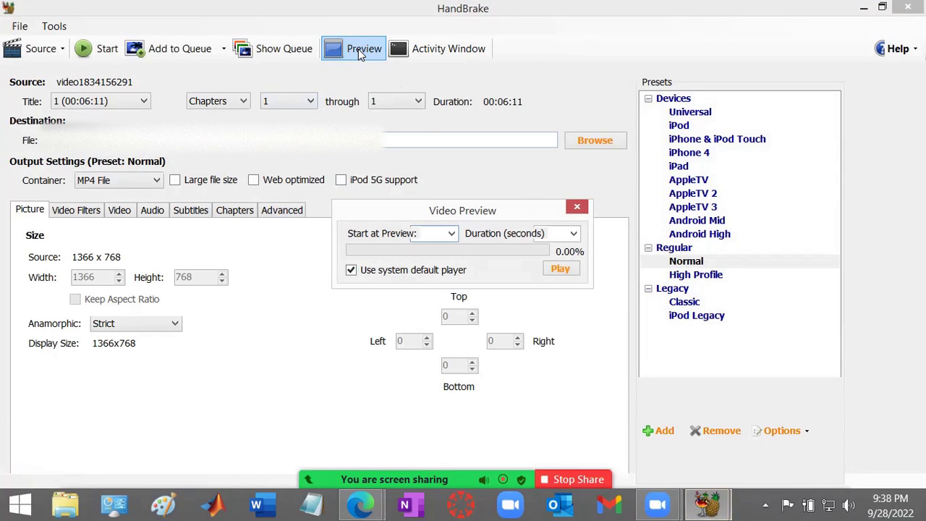
left_click(450, 234)
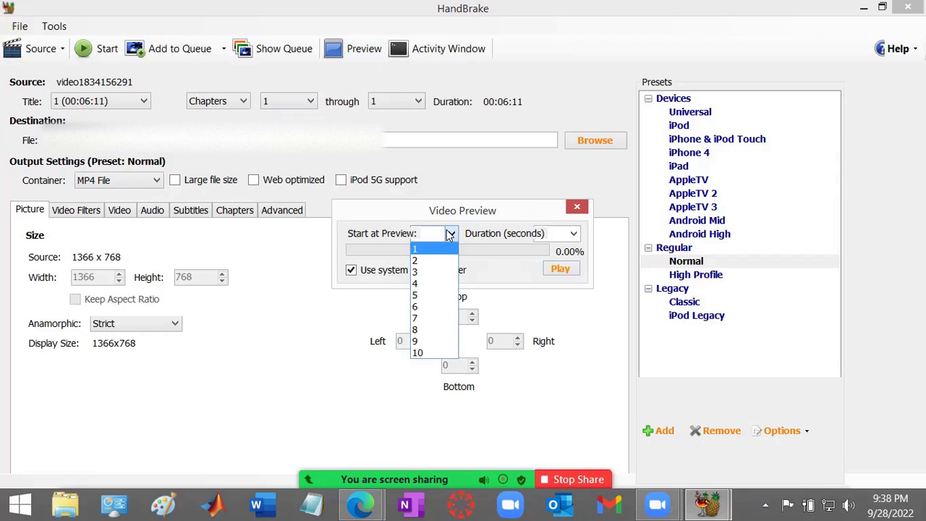
left_click(571, 235)
left_click(571, 235)
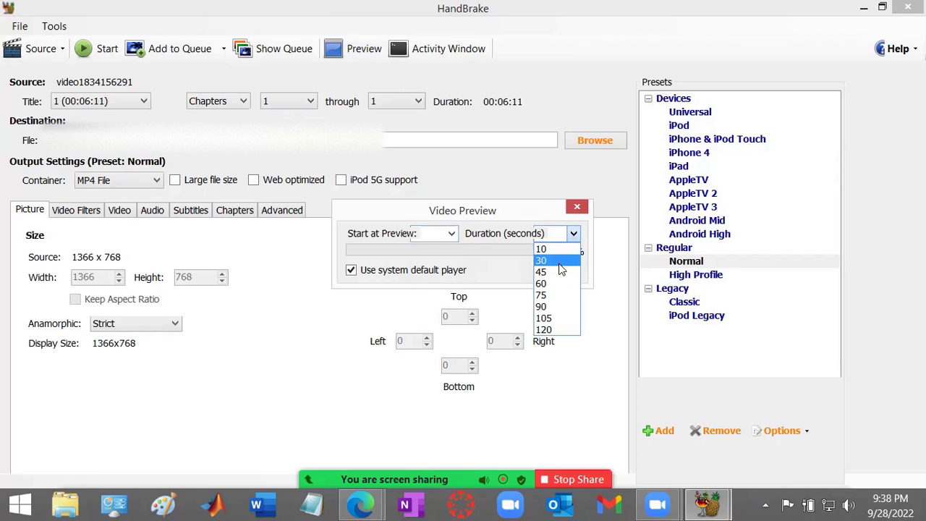
left_click(558, 248)
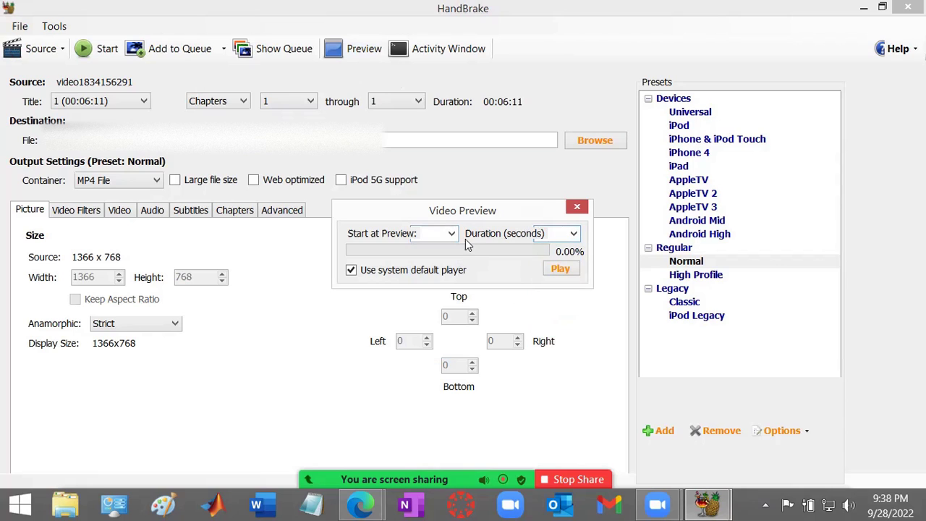
left_click(558, 270)
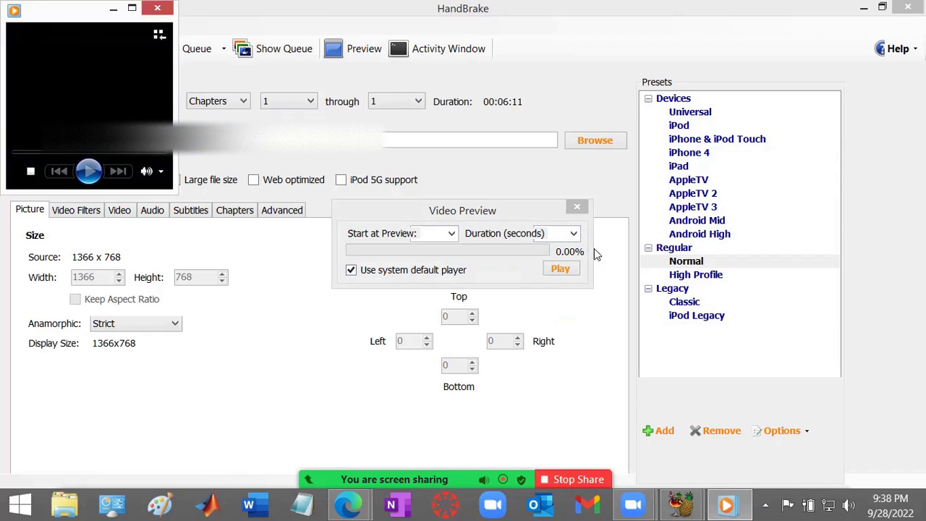
key("alt+F4")
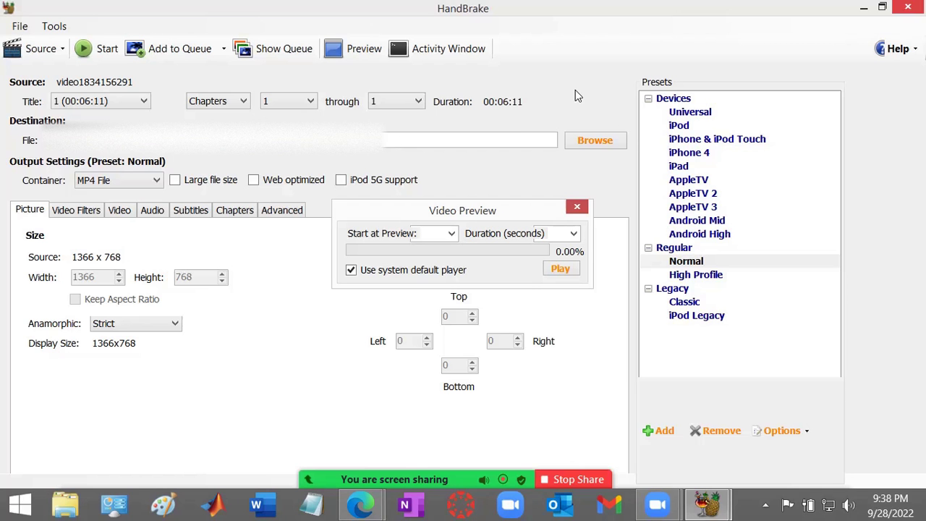
Step: Switch to custom cropping with Left 100 and Right 78, giving a 1188x768 display
left_click(578, 208)
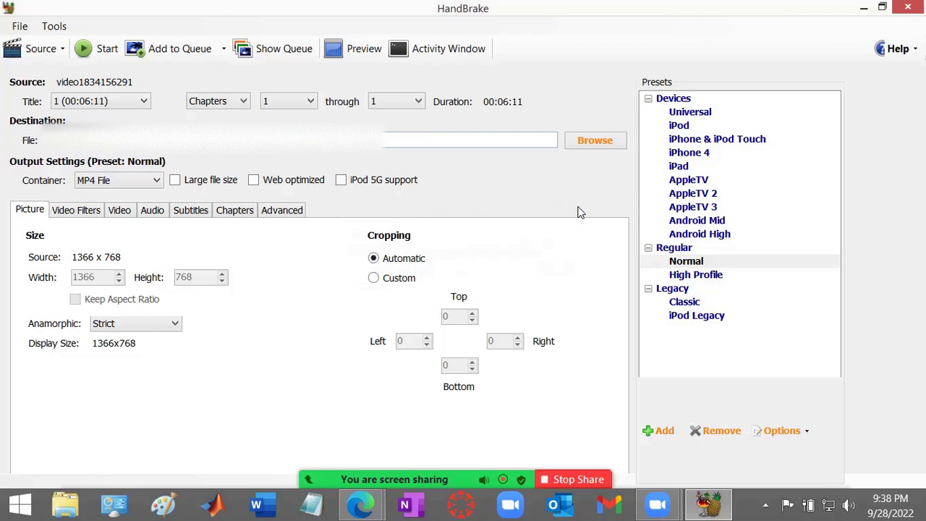
left_click(373, 280)
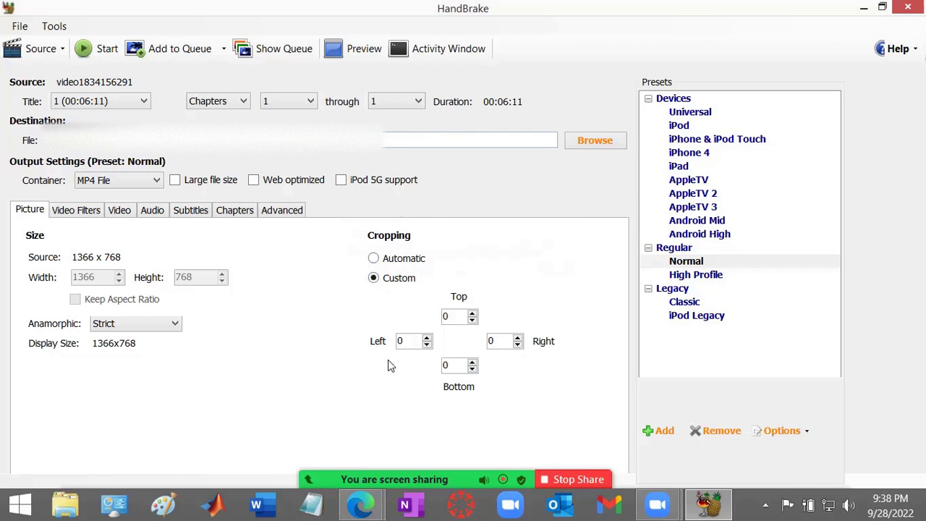
left_click(520, 337)
left_click(520, 337)
left_click(426, 338)
left_click(426, 338)
left_click(427, 338)
left_click(426, 338)
left_click(426, 338)
left_click(427, 340)
left_click(354, 49)
Step: Play the cropped preview sample in the system player and pause it at 00:06
left_click(556, 272)
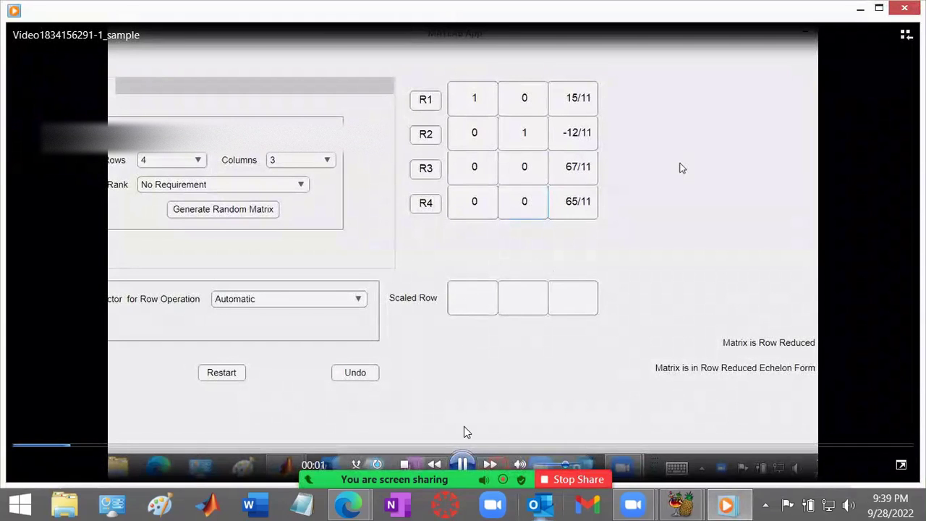
key("space")
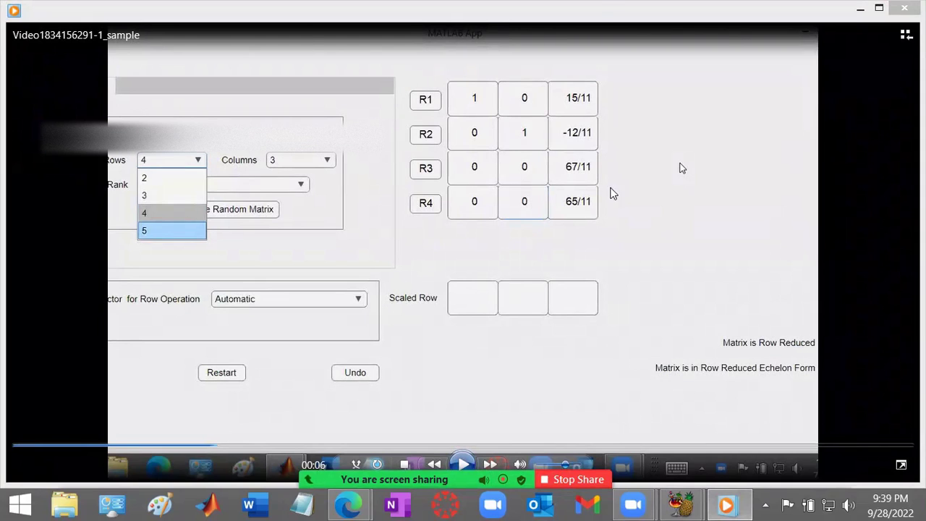
Step: Change the range type to Seconds and set it from 30 through 40
left_click(904, 8)
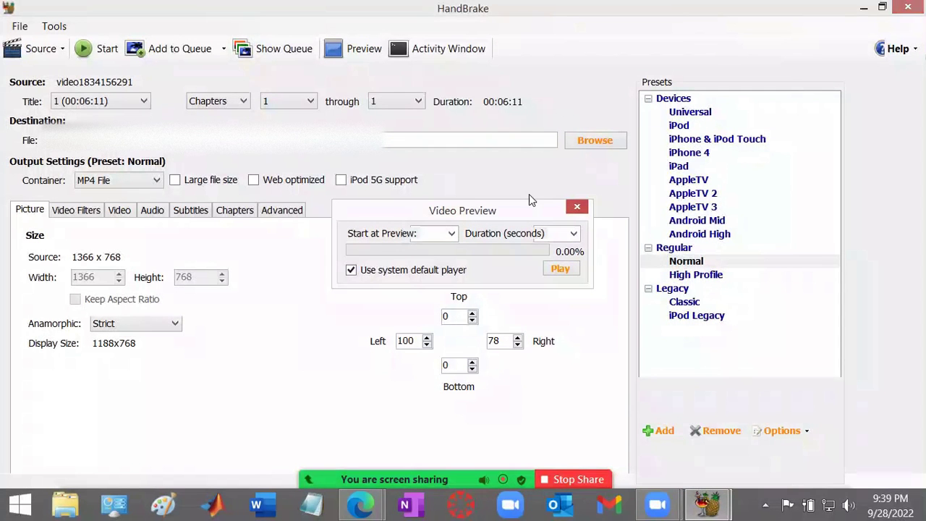
left_click(577, 208)
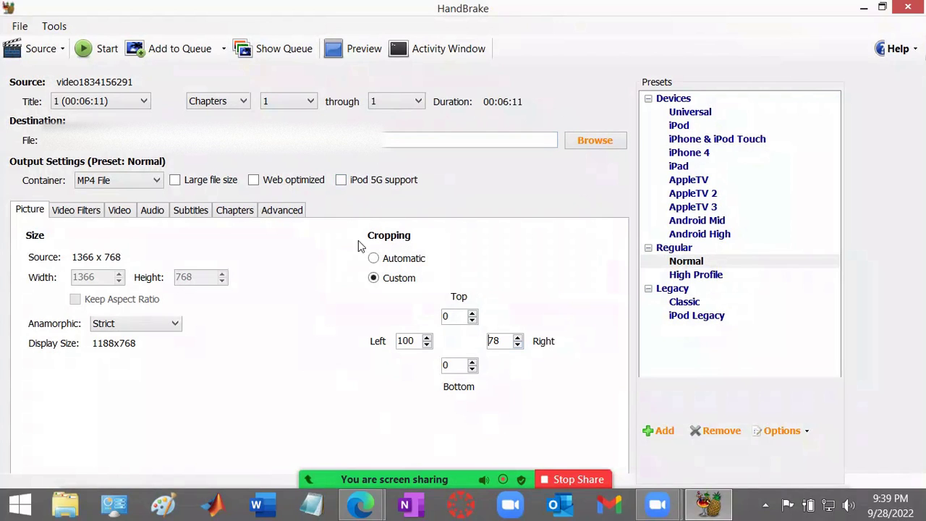
left_click(240, 101)
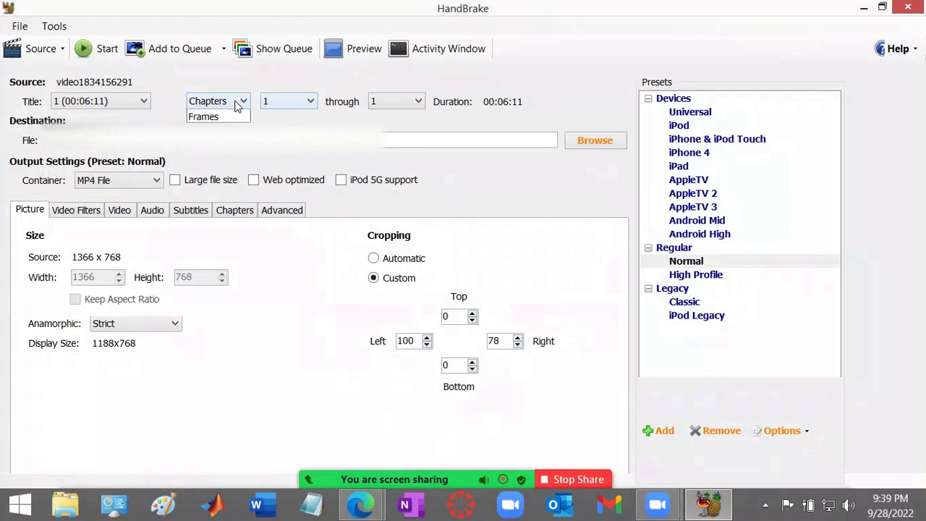
left_click(214, 128)
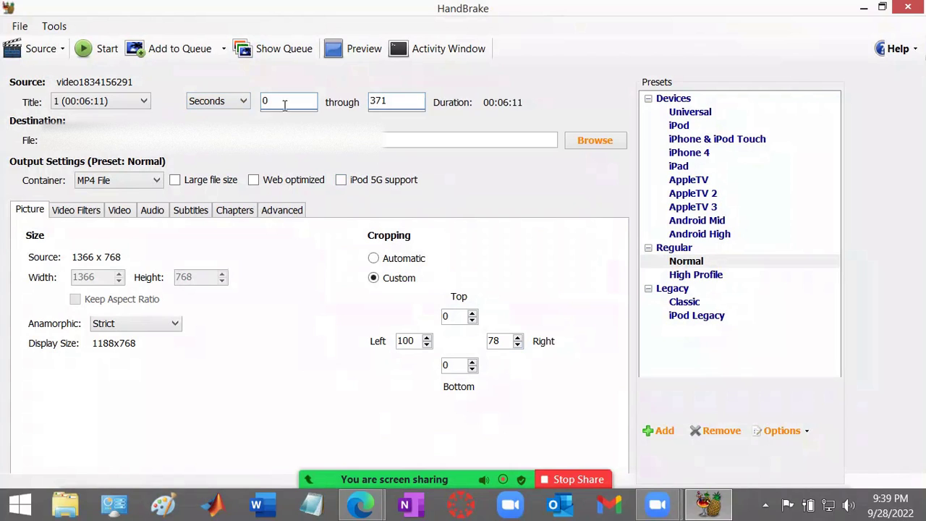
double_click(275, 102)
type("30")
double_click(399, 101)
key("BackSpace")
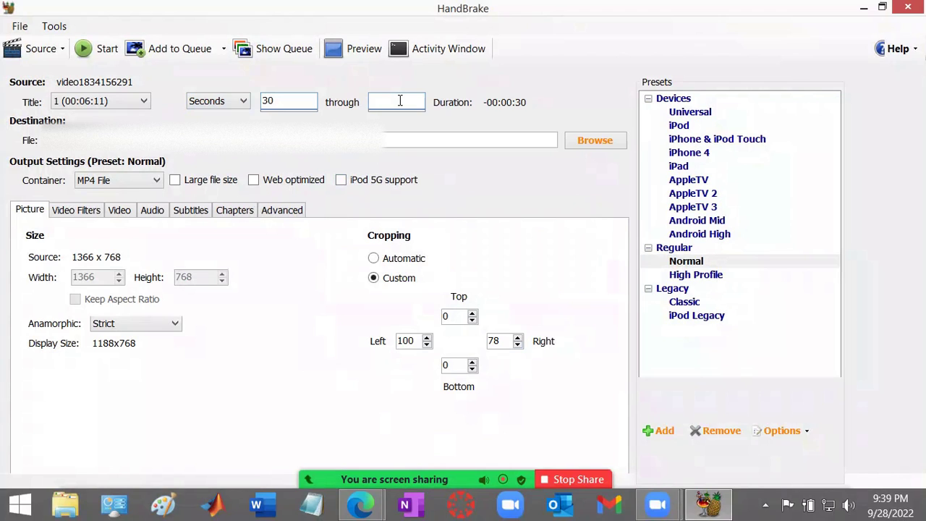
type("40")
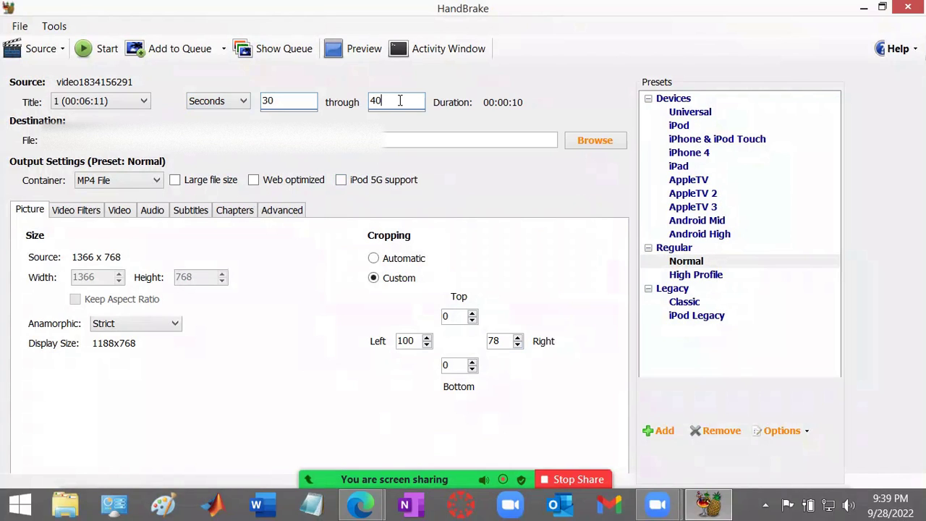
Step: Encode and play a preview sample of the trimmed, cropped clip, then close it
left_click(359, 47)
left_click(555, 268)
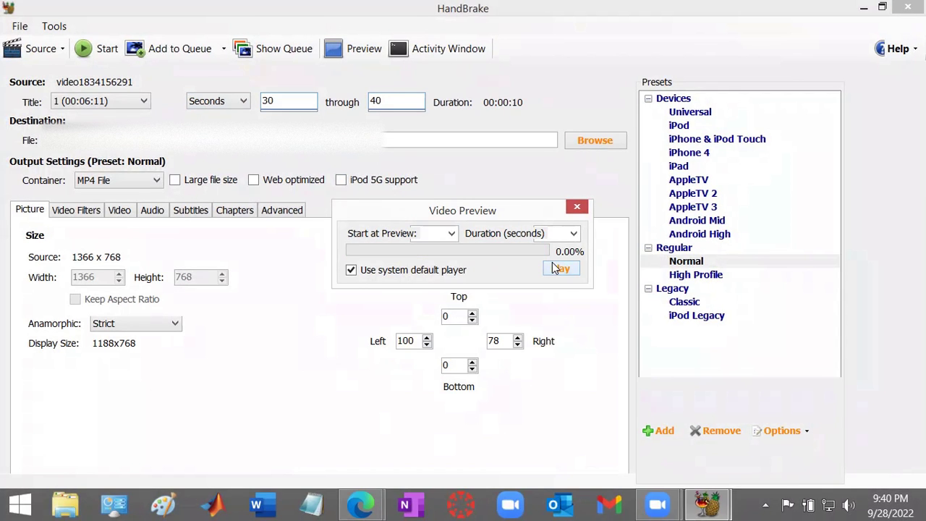
left_click(554, 268)
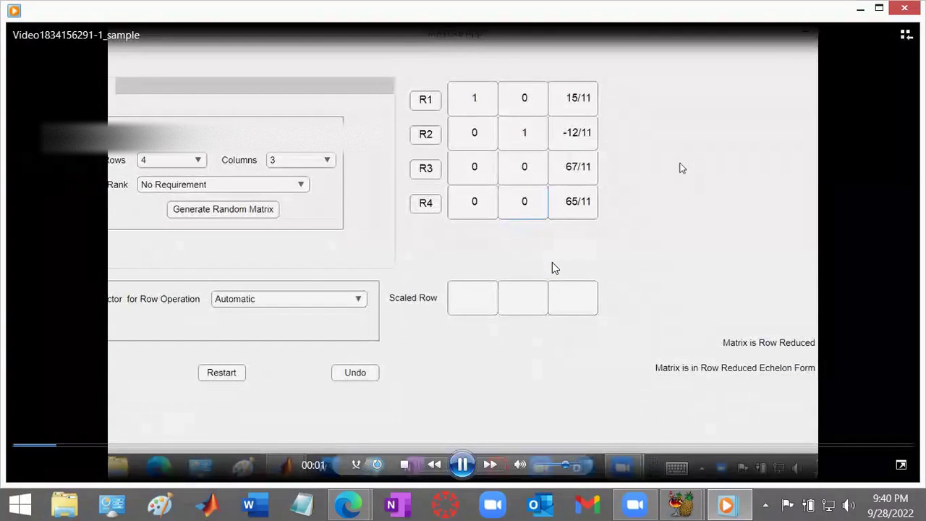
key("alt+F4")
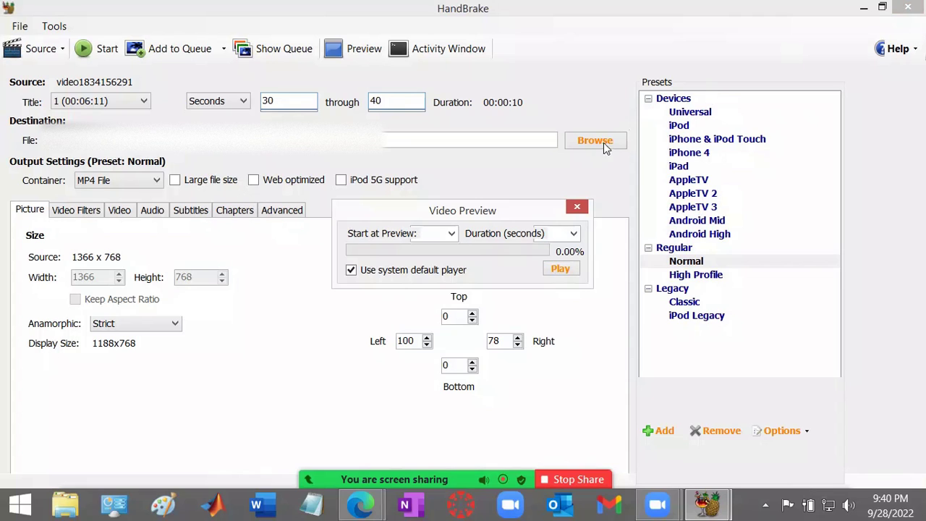
Step: Check the preview start-point list, then encode and watch another sample
left_click(450, 234)
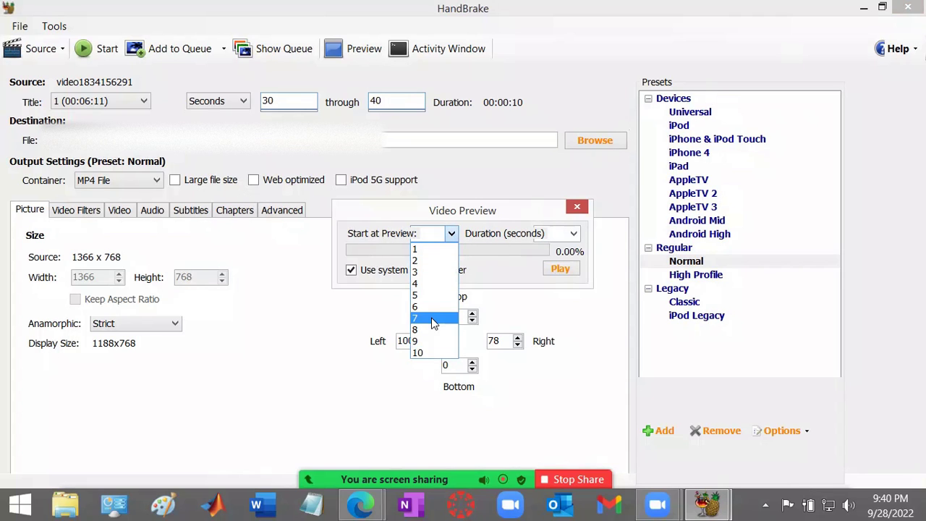
left_click(434, 307)
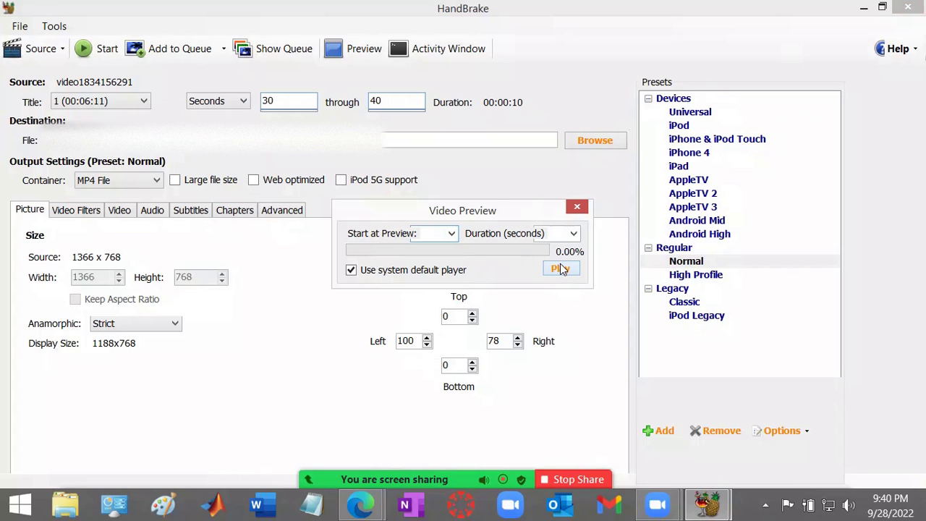
left_click(450, 234)
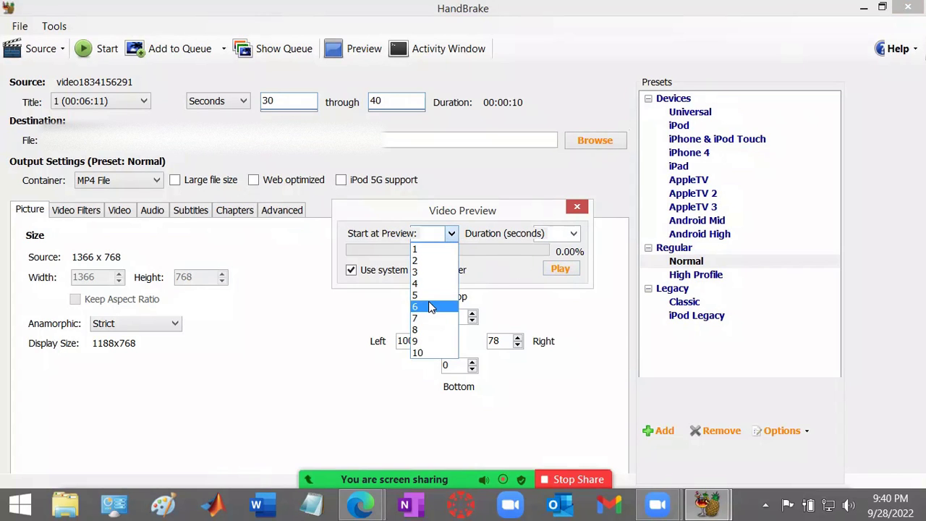
left_click(426, 307)
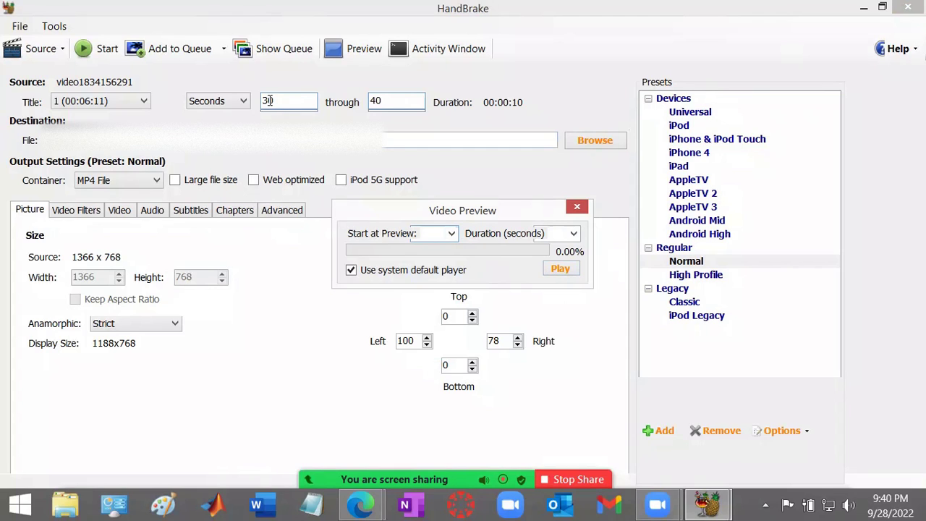
left_click(566, 271)
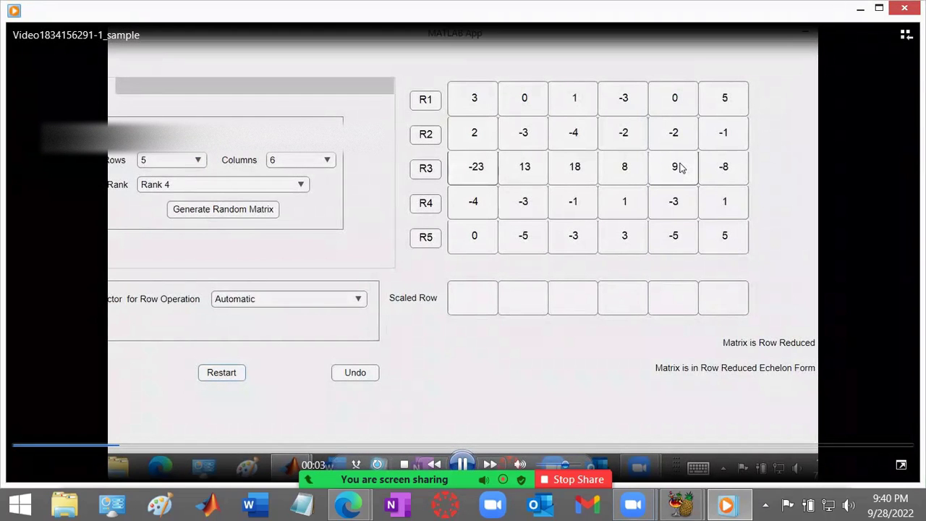
left_click(905, 8)
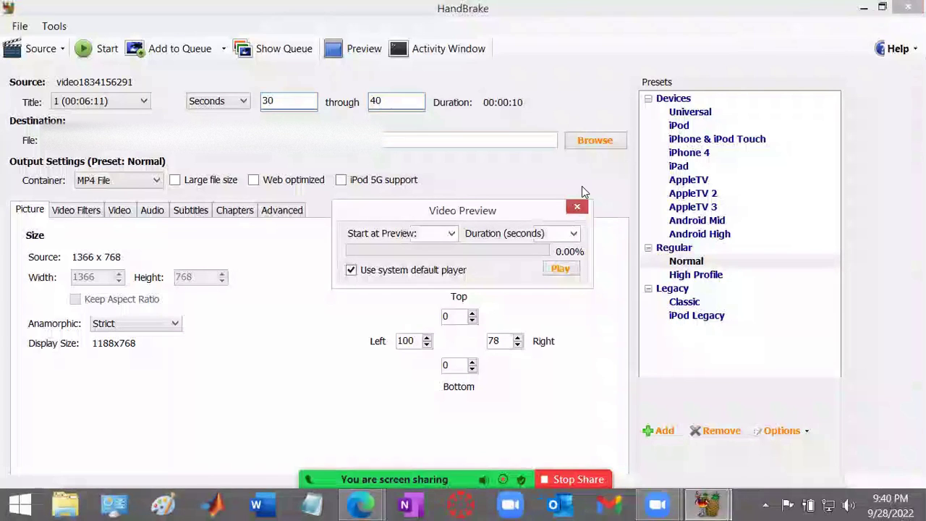
Step: Close the Video Preview dialog to show the 100/78 crop on the main window
left_click(575, 207)
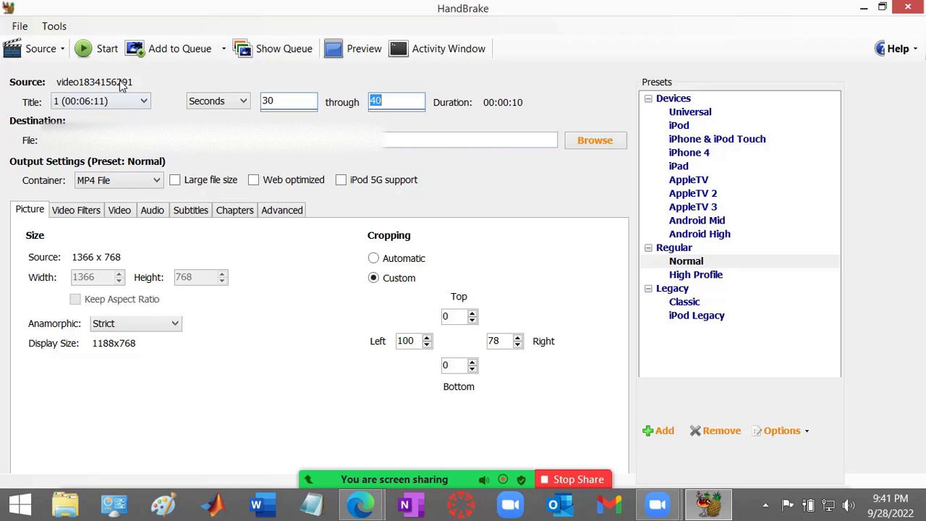
Step: Start encoding the cropped 30–40 second clip to MP4 and wait for Encoding Finished
left_click(392, 102)
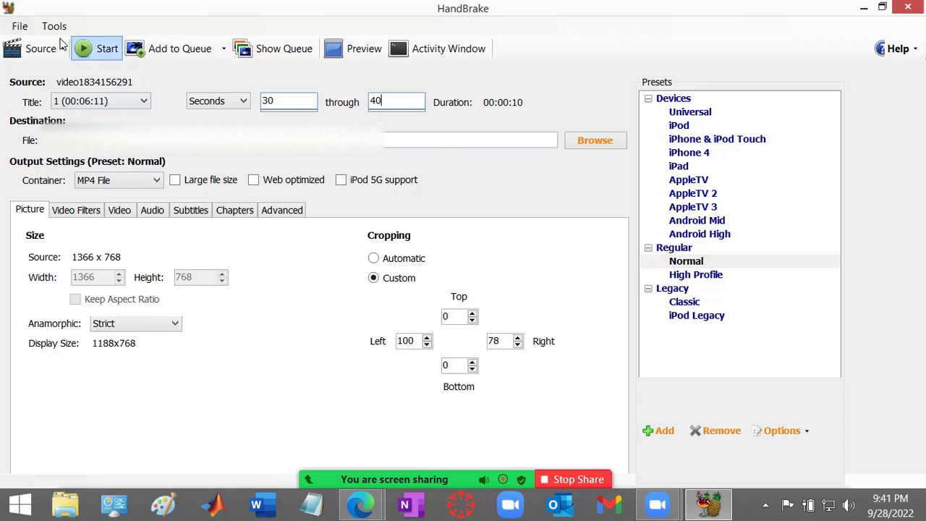
left_click(85, 52)
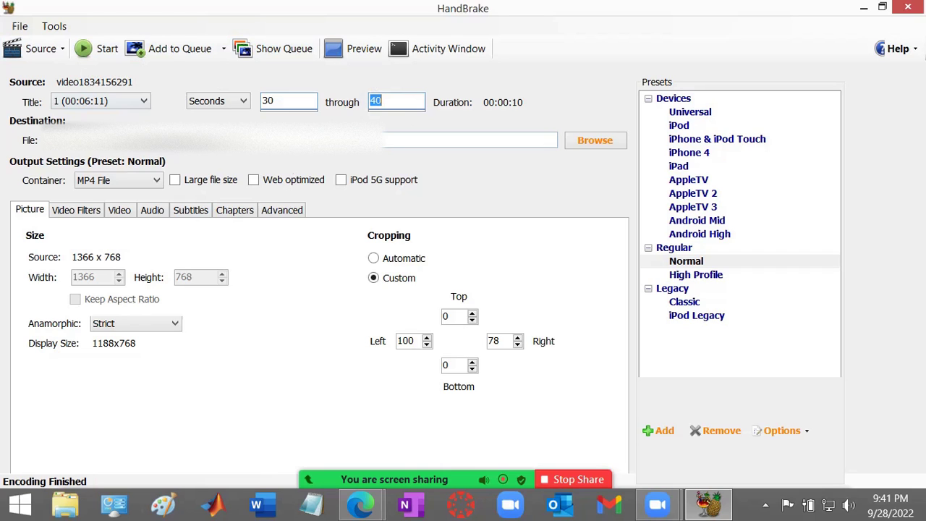
key("Tab")
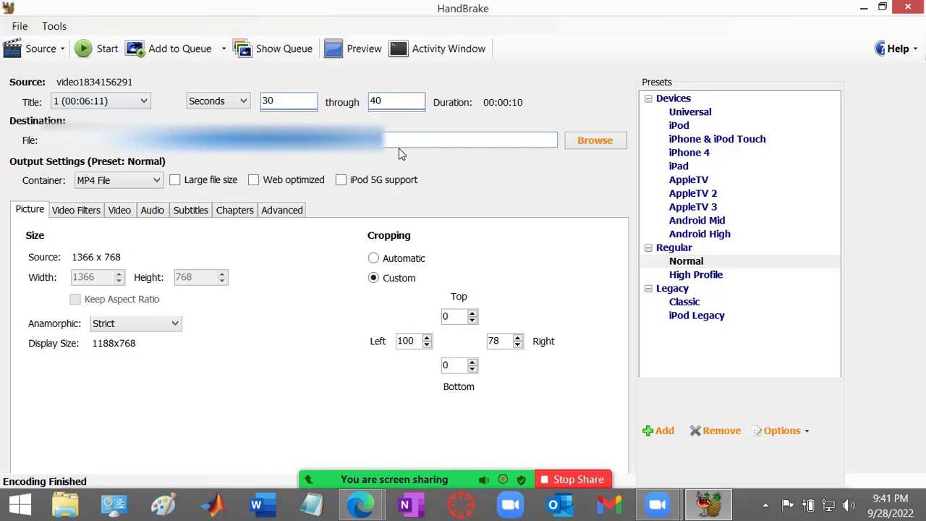